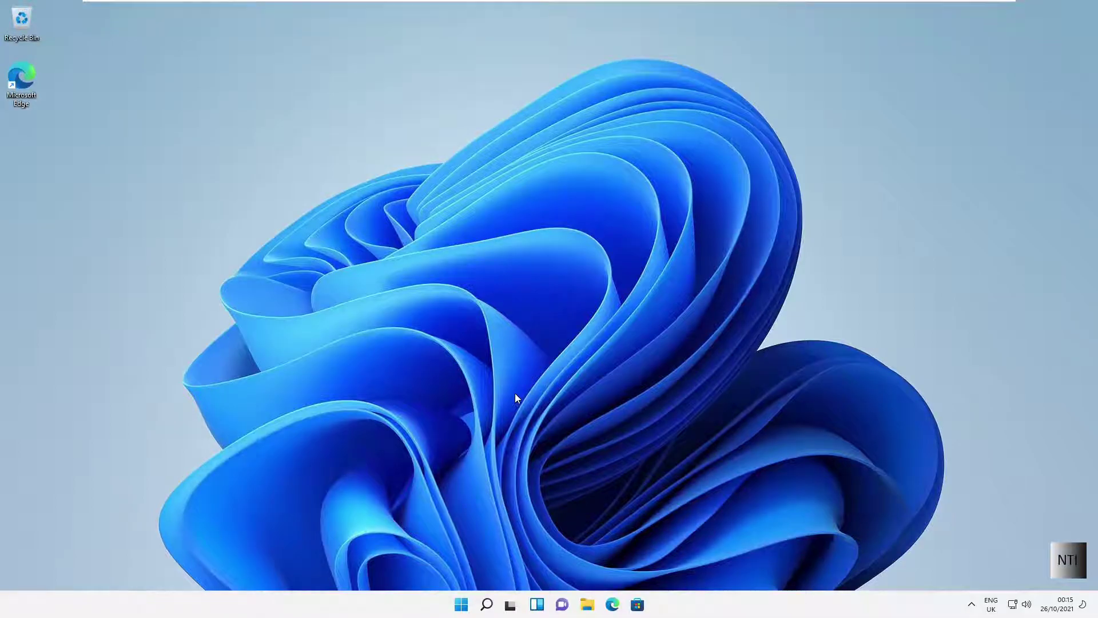
Open Control Panel's Hardware and Sound page and bring up the Sound dialog showing Speakers
{"action": "key", "text": "super"}
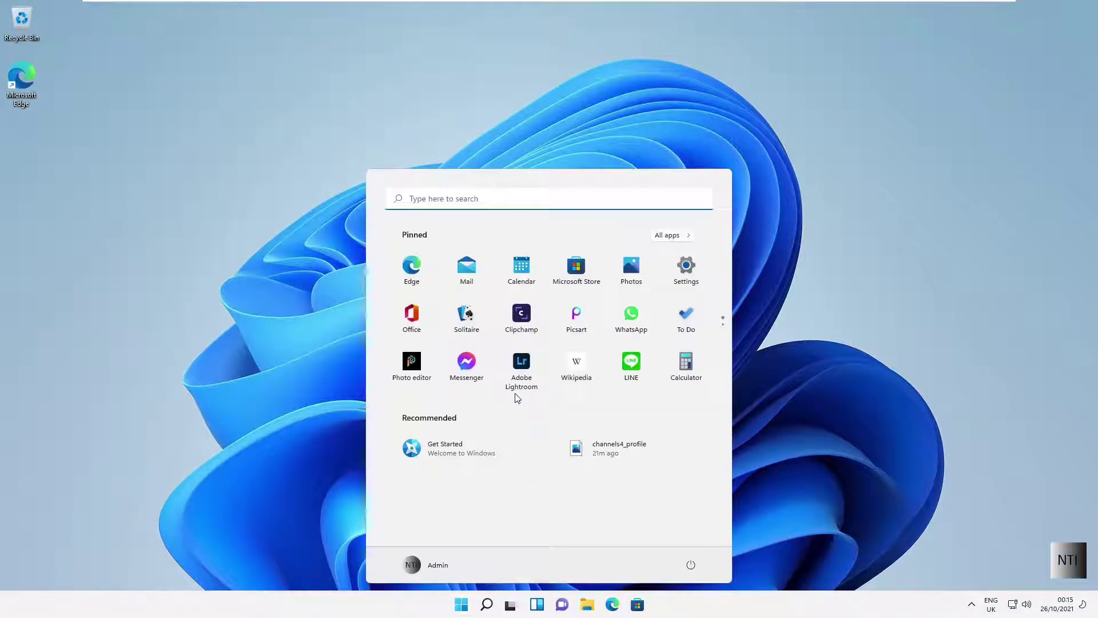
{"action": "type", "text": "Control"}
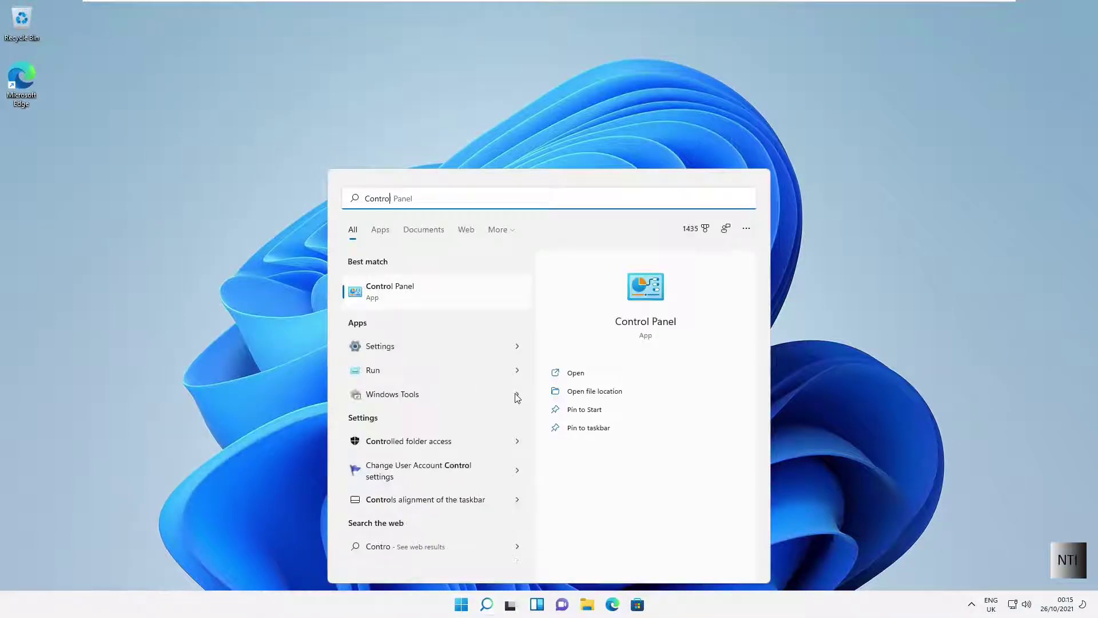
{"action": "left_click", "coordinate": [407, 299]}
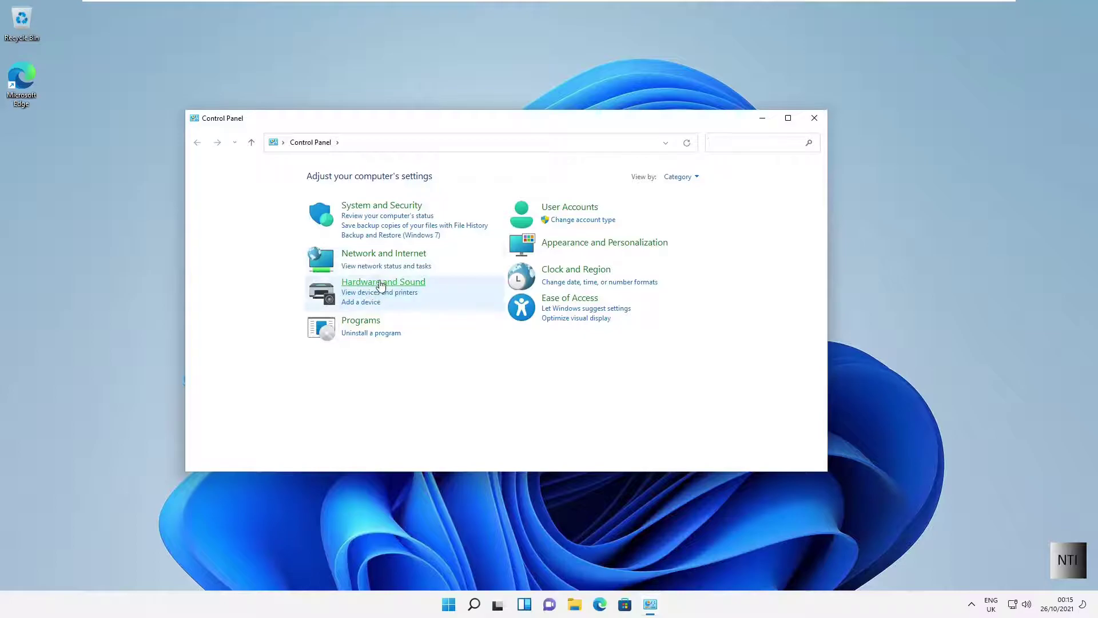
{"action": "left_click", "coordinate": [683, 177]}
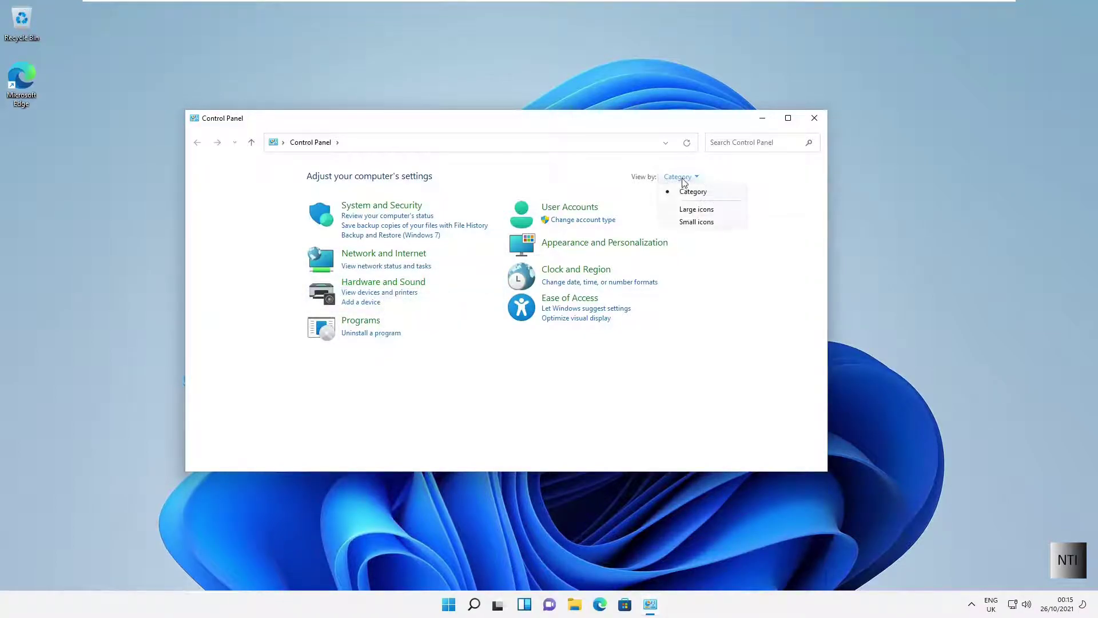
{"action": "left_click", "coordinate": [385, 284]}
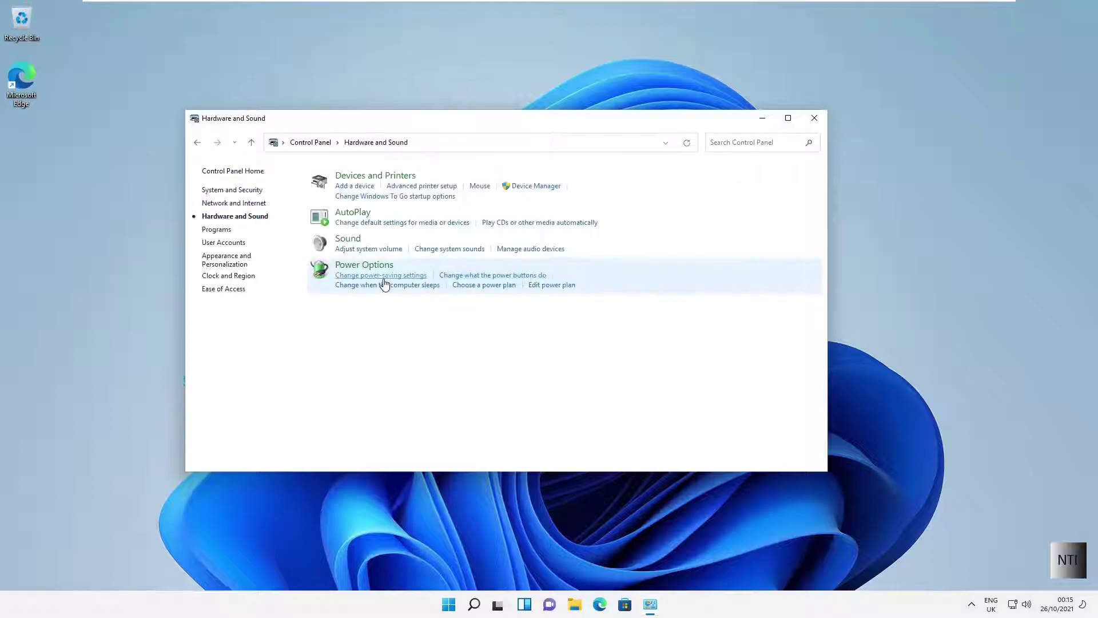
{"action": "left_click", "coordinate": [347, 240]}
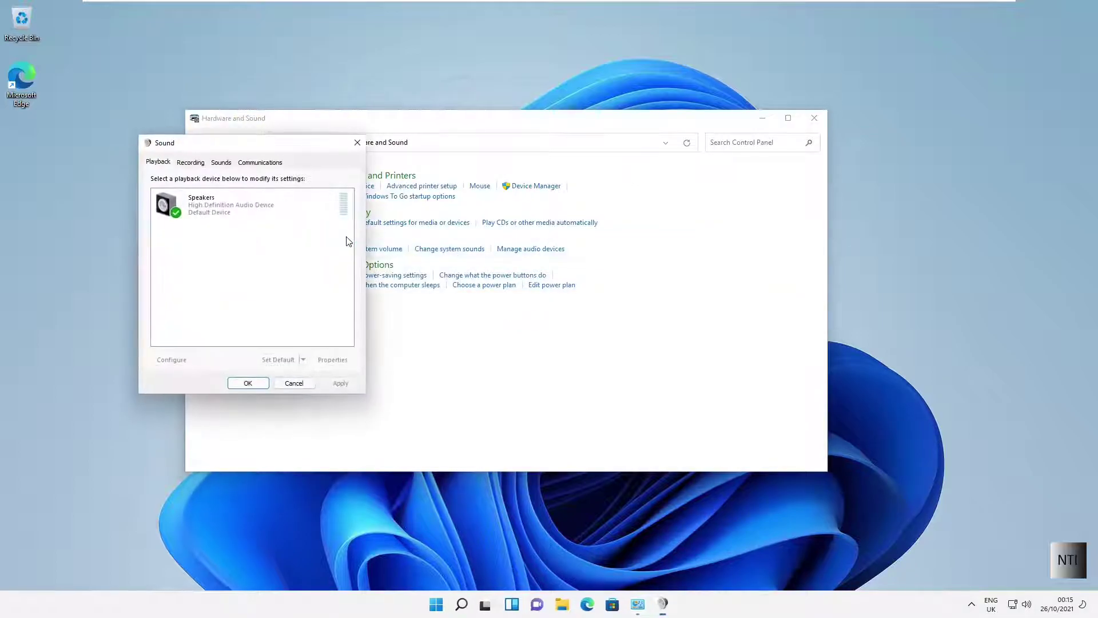
On the Recording tab, disable the Microphone
{"action": "left_click", "coordinate": [192, 163]}
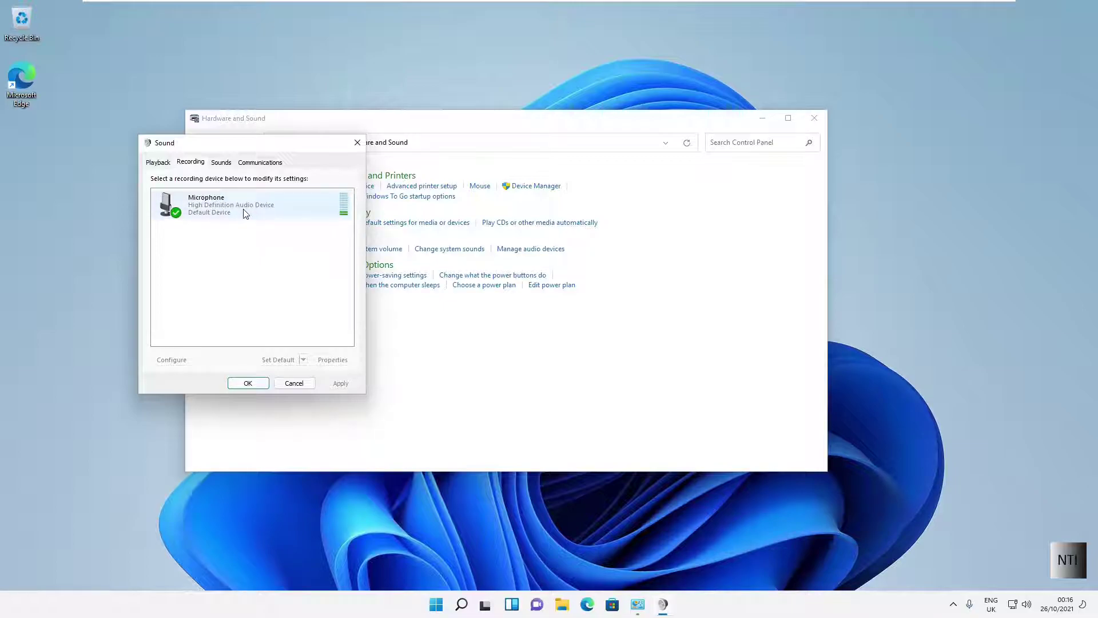
{"action": "left_click", "coordinate": [244, 213]}
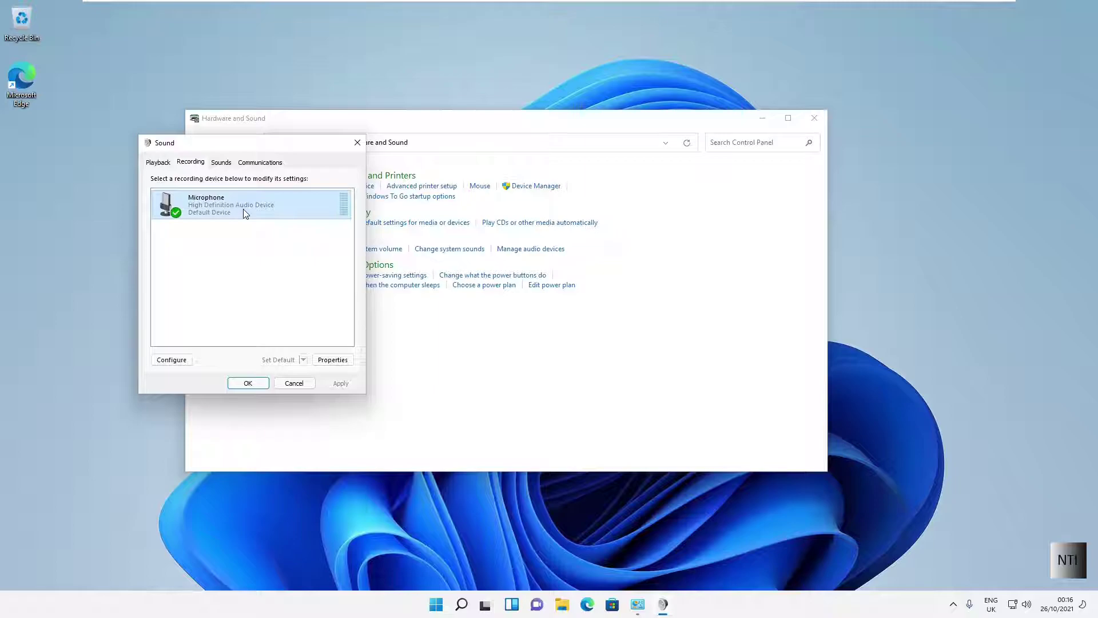
{"action": "right_click", "coordinate": [244, 213]}
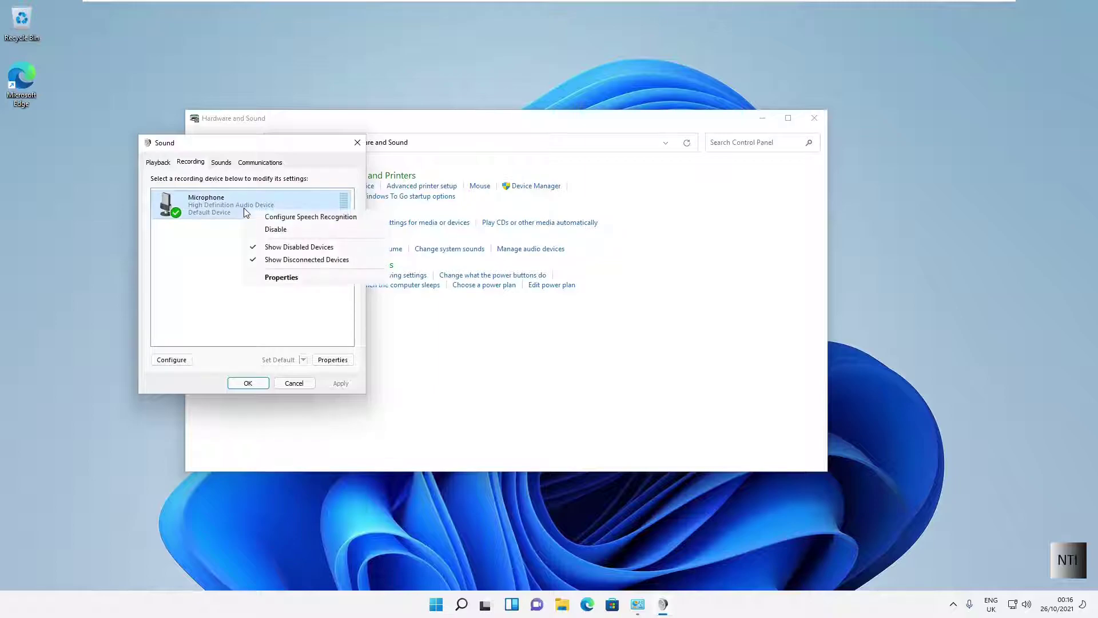
{"action": "left_click", "coordinate": [271, 229]}
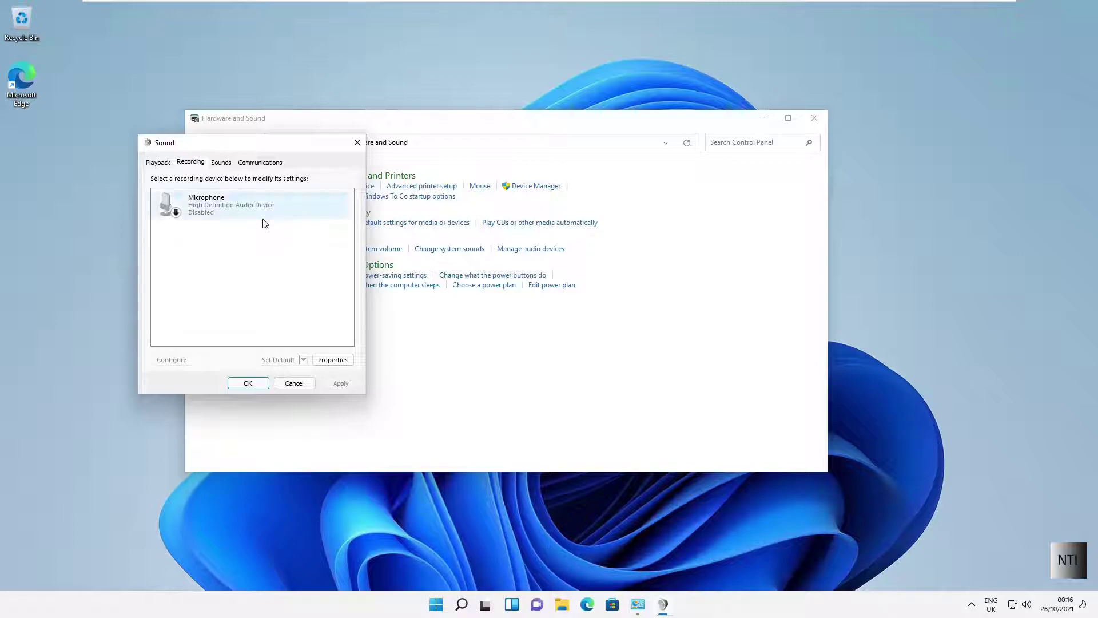
Re-enable the Microphone so it is the default recording device again
{"action": "left_click", "coordinate": [259, 216]}
{"action": "right_click", "coordinate": [260, 215]}
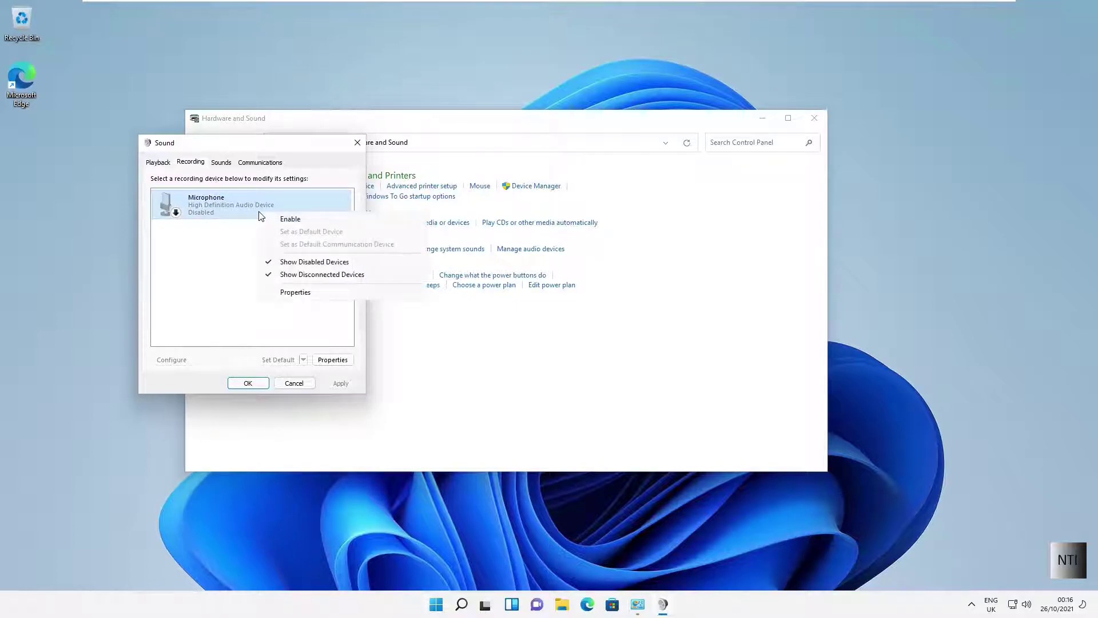
{"action": "left_click", "coordinate": [275, 220]}
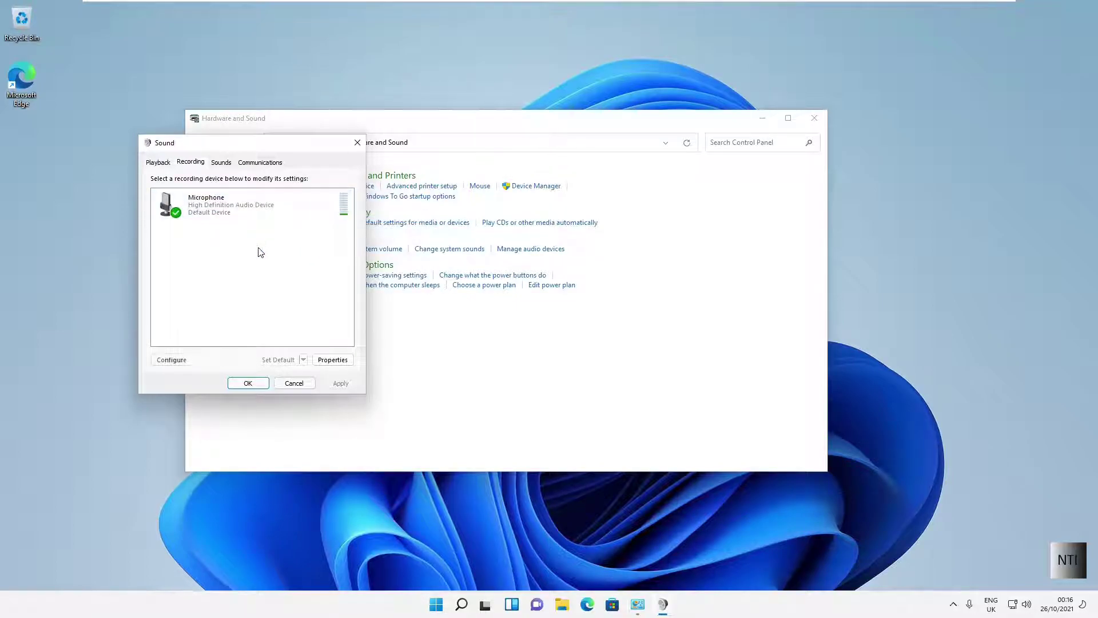
Disable the Microphone again and hide disabled devices so it vanishes from the list
{"action": "left_click", "coordinate": [245, 212]}
{"action": "right_click", "coordinate": [245, 209]}
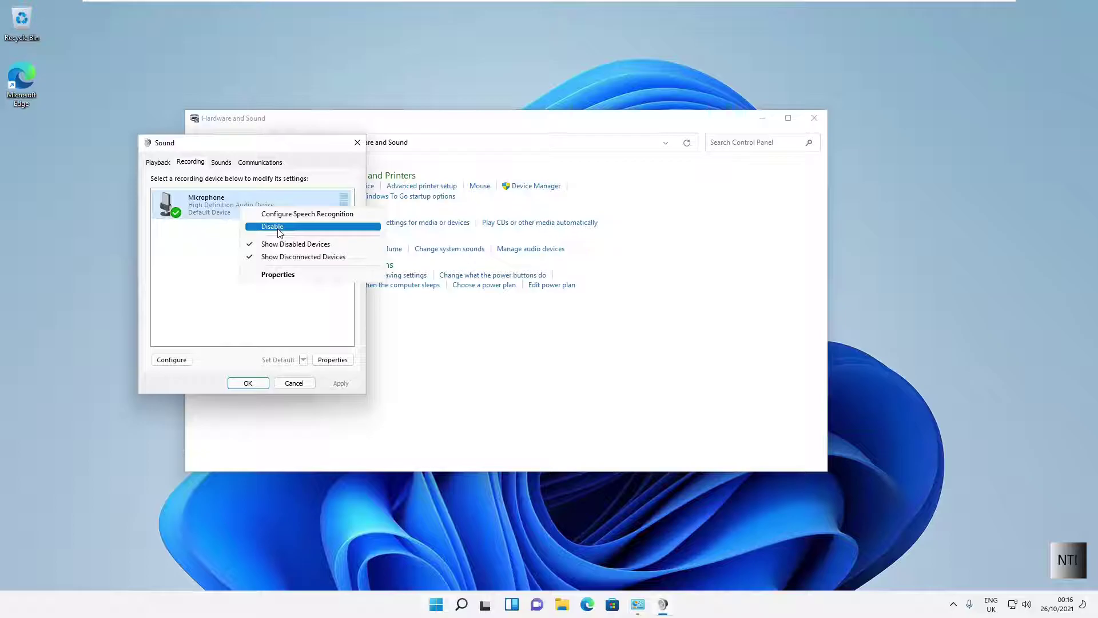
{"action": "left_click", "coordinate": [278, 227]}
{"action": "left_click", "coordinate": [199, 208]}
{"action": "right_click", "coordinate": [229, 211]}
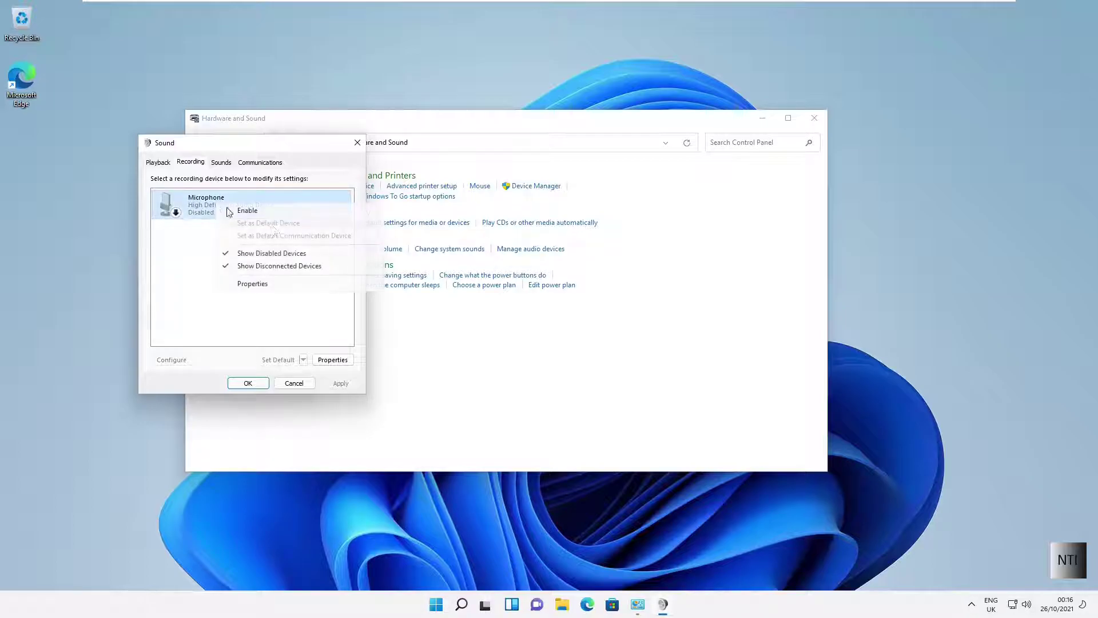
{"action": "left_click", "coordinate": [249, 253]}
{"action": "right_click", "coordinate": [236, 212]}
{"action": "left_click", "coordinate": [227, 257]}
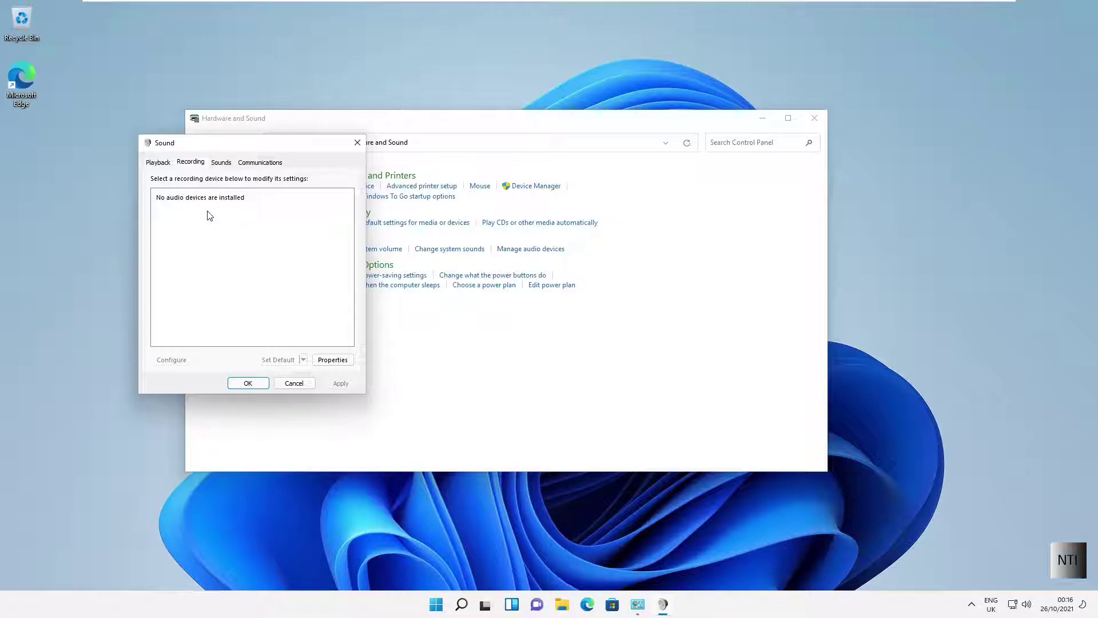
Show disabled devices again and re-enable the Microphone as the default device
{"action": "right_click", "coordinate": [224, 227]}
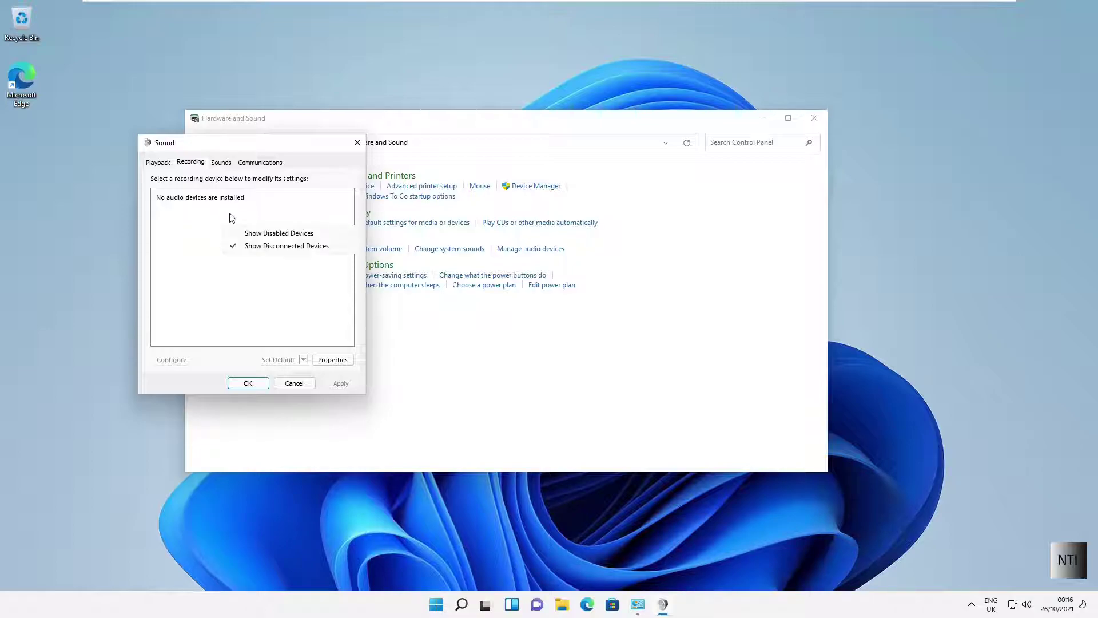
{"action": "left_click", "coordinate": [268, 237]}
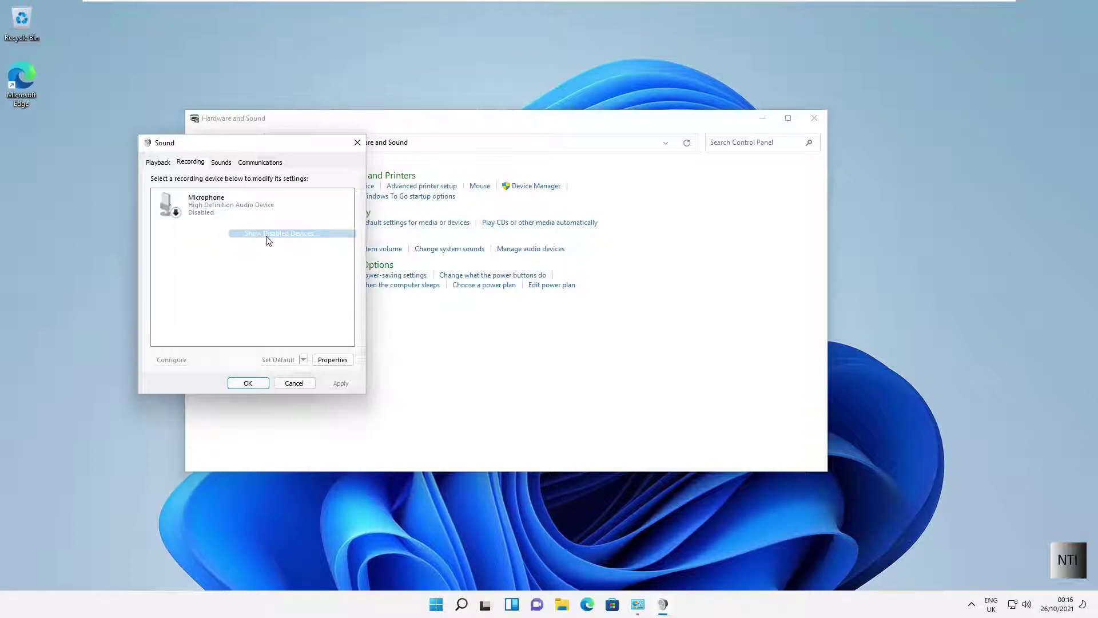
{"action": "right_click", "coordinate": [243, 207]}
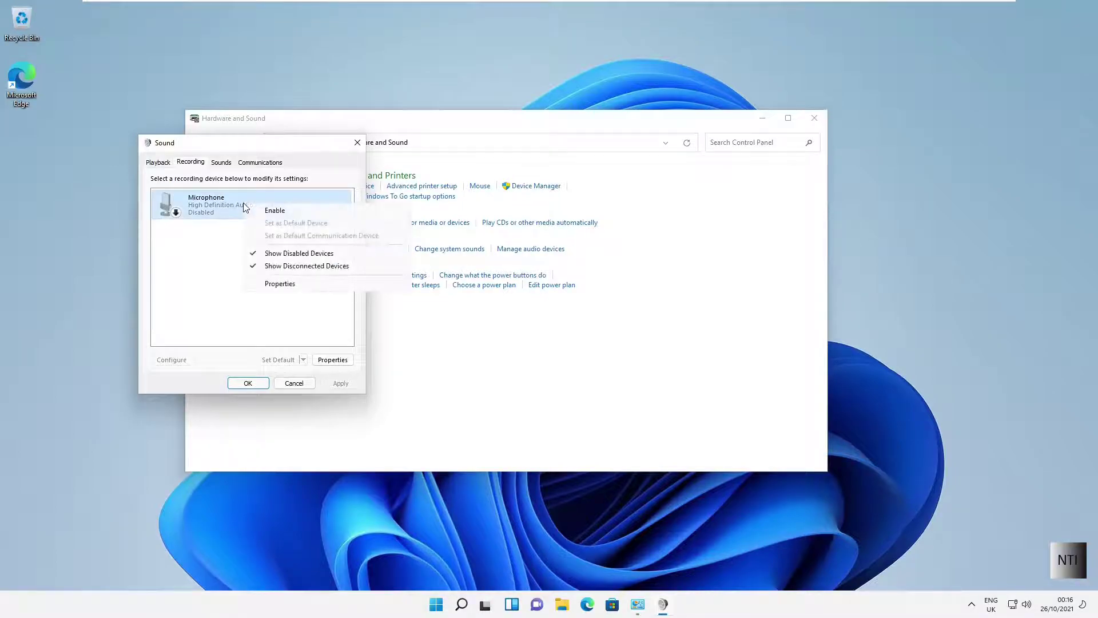
{"action": "left_click", "coordinate": [275, 211]}
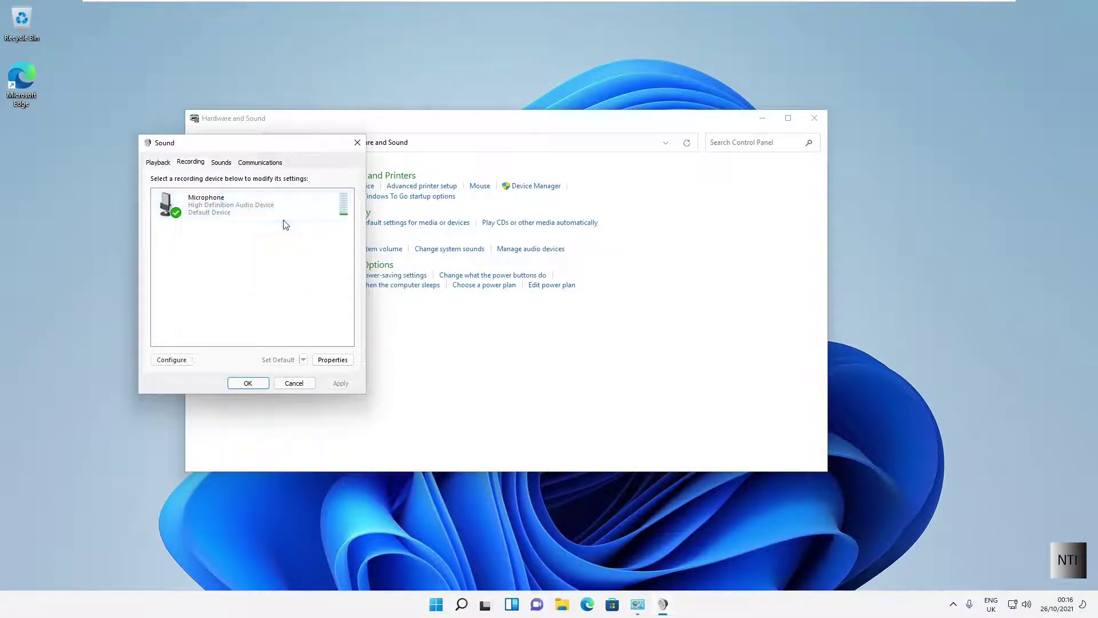
Confirm the Sound dialog with OK and close the Control Panel window
{"action": "left_click", "coordinate": [250, 384]}
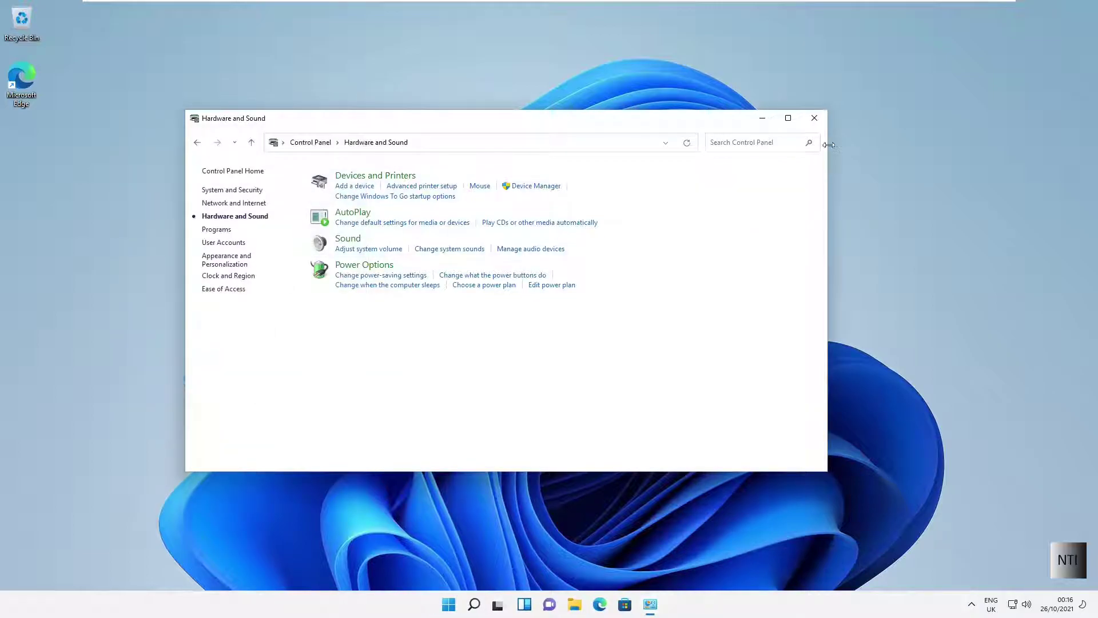
{"action": "left_click", "coordinate": [813, 118]}
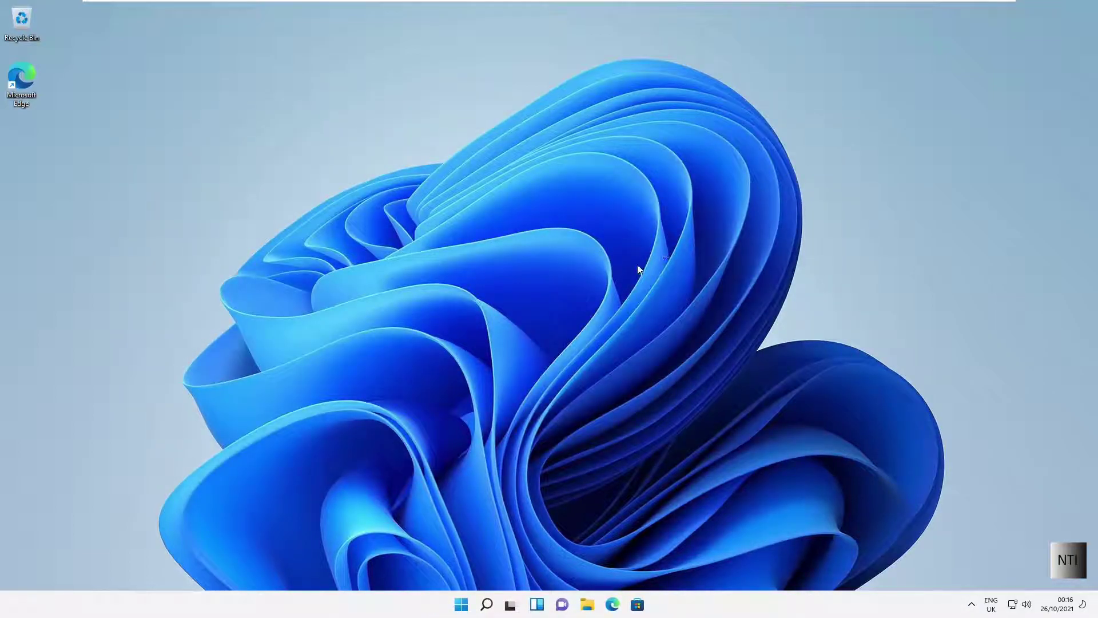